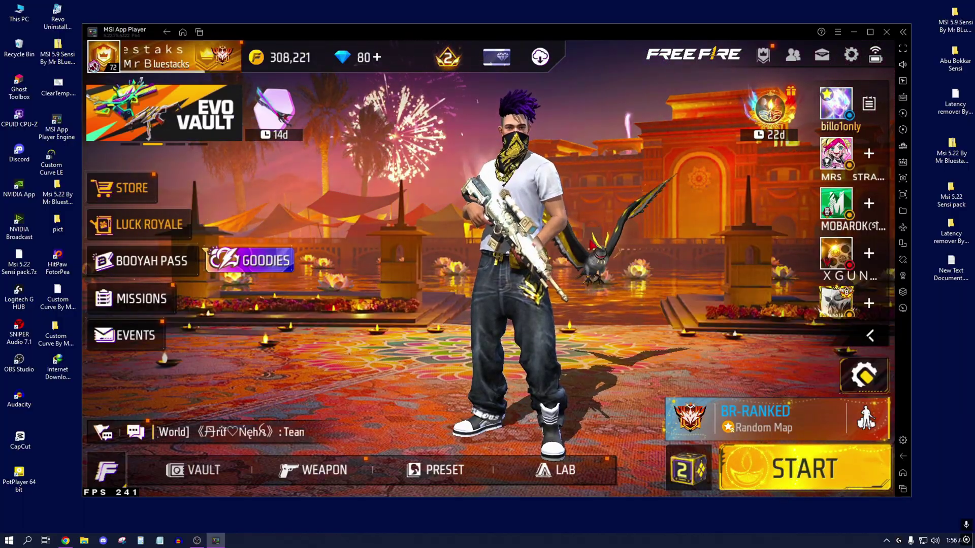
# Minimize the game emulator and open the computer's system information through the properties of This PC.
pyautogui.click(853, 32)
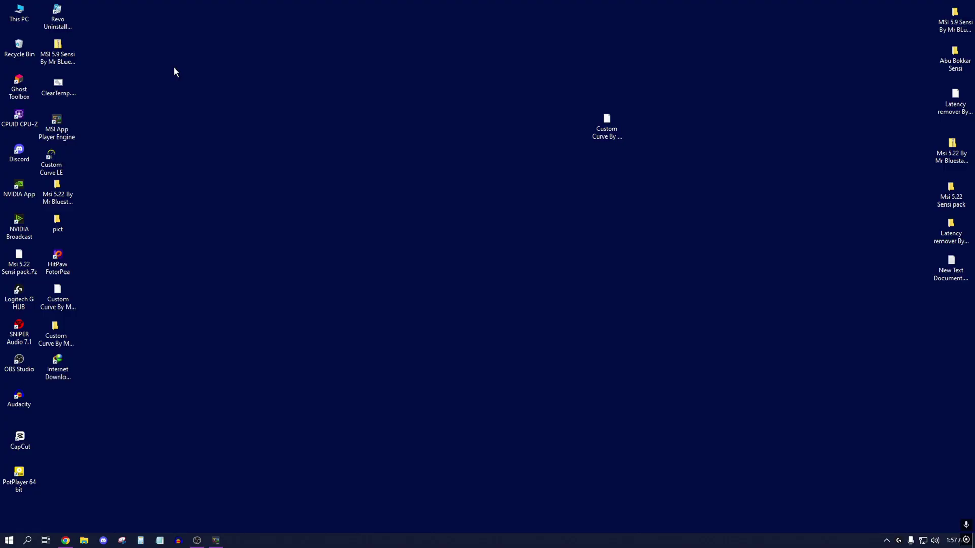
pyautogui.doubleClick(23, 17)
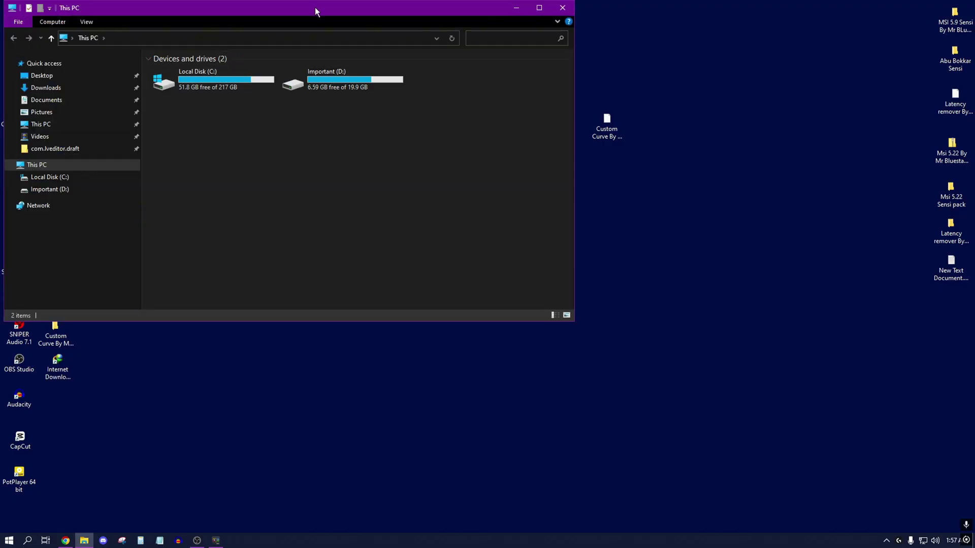
pyautogui.moveTo(314, 7); pyautogui.dragTo(392, 54)
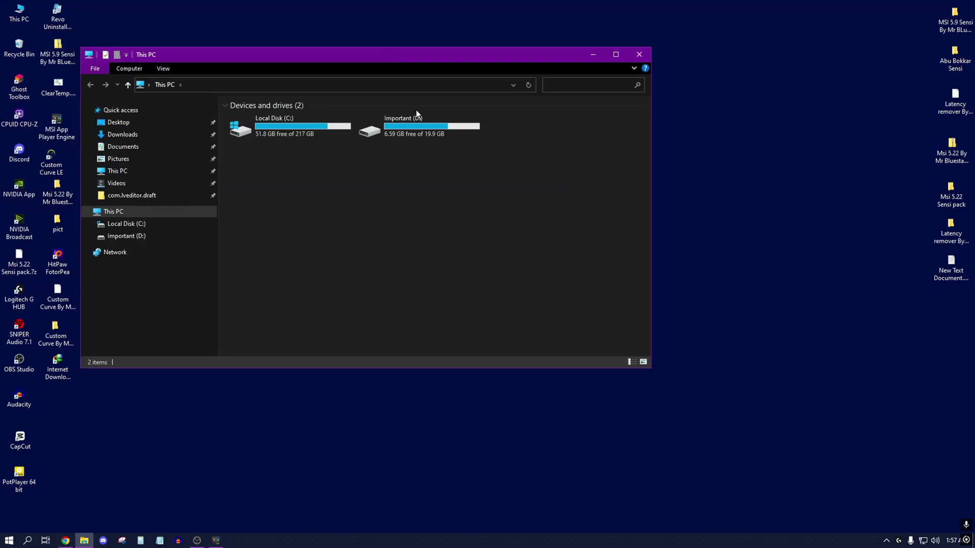
pyautogui.rightClick(394, 222)
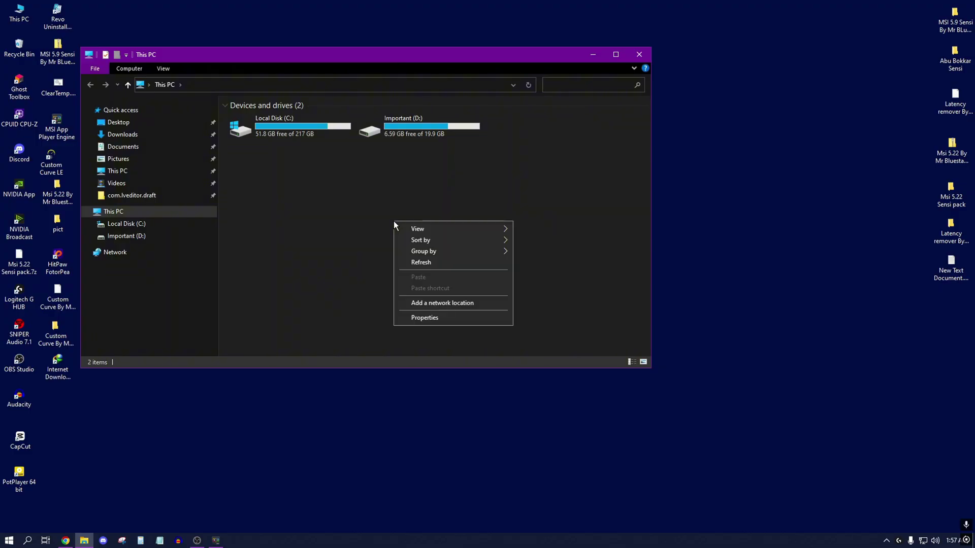
pyautogui.click(440, 318)
pyautogui.moveTo(592, 178); pyautogui.dragTo(559, 84)
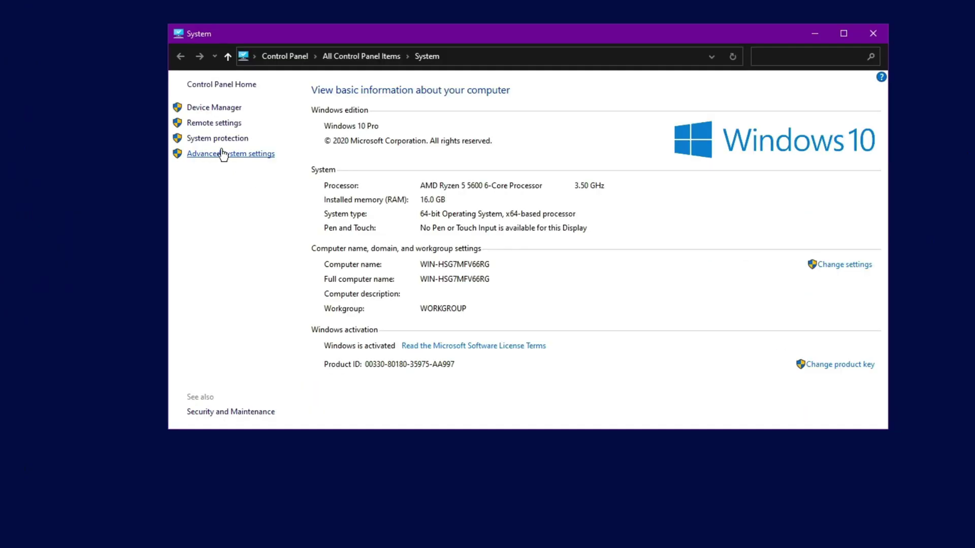
# Open the advanced system settings and minimize the System window so only System Properties stays in view.
pyautogui.click(231, 156)
pyautogui.moveTo(112, 88); pyautogui.dragTo(463, 101)
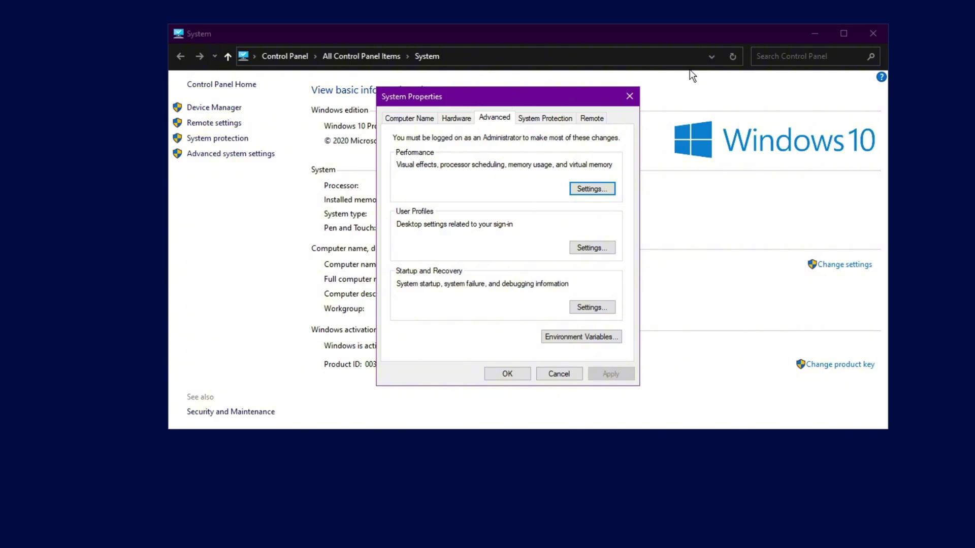
pyautogui.click(817, 38)
pyautogui.moveTo(500, 95); pyautogui.dragTo(496, 91)
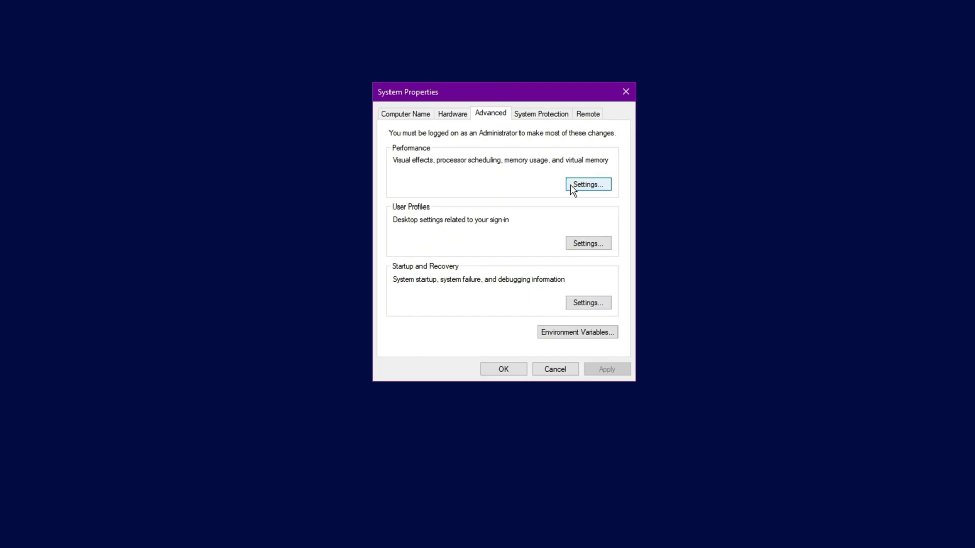
# Open the Performance settings and set processor scheduling to best performance of Programs.
pyautogui.click(587, 185)
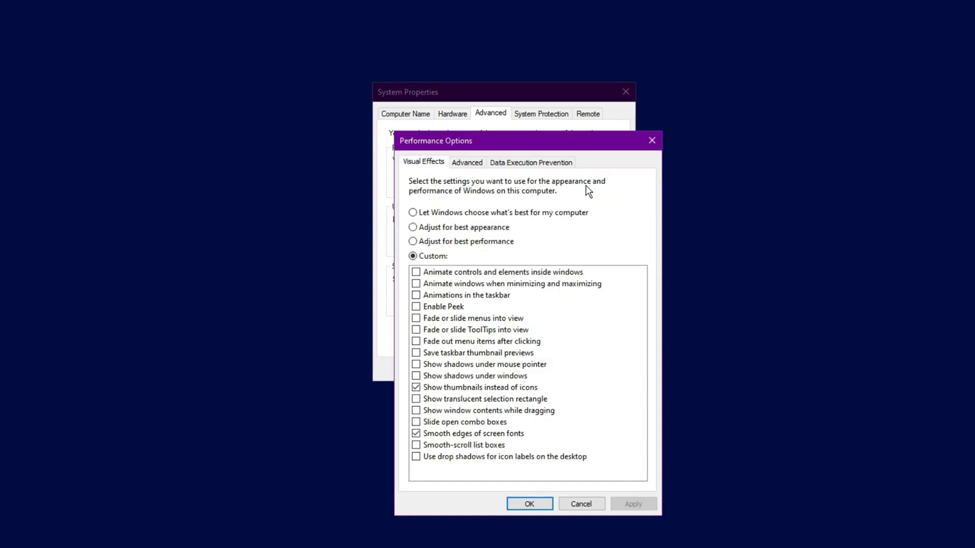
pyautogui.moveTo(531, 148); pyautogui.dragTo(513, 105)
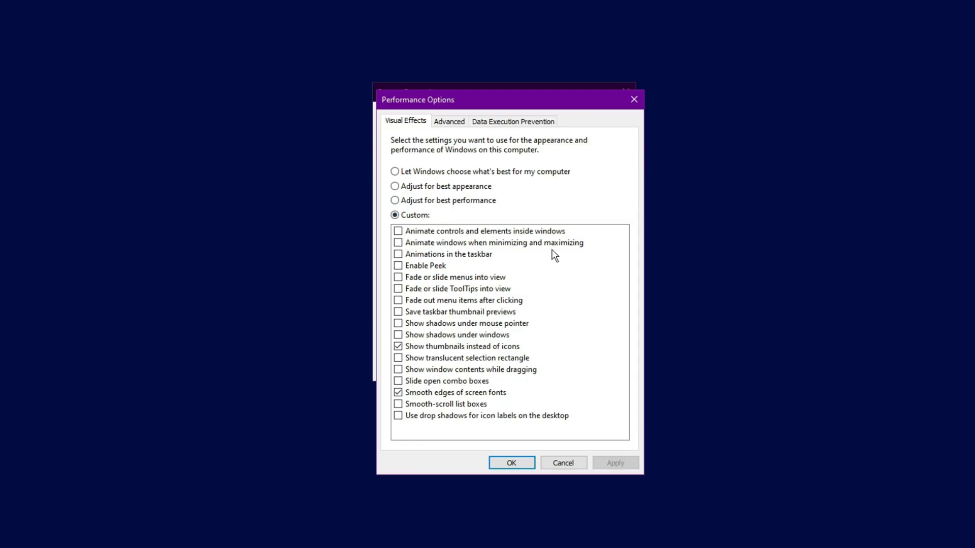
pyautogui.click(438, 122)
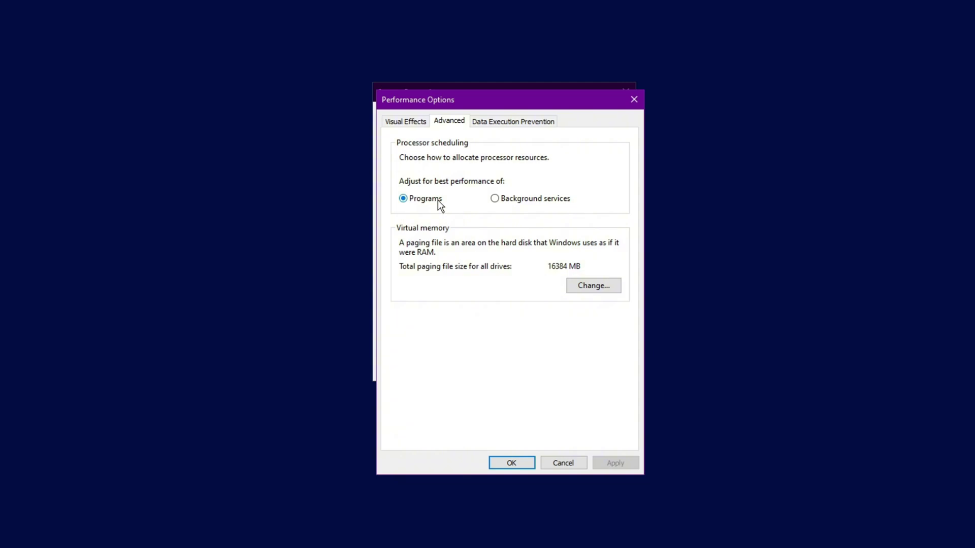
pyautogui.click(428, 200)
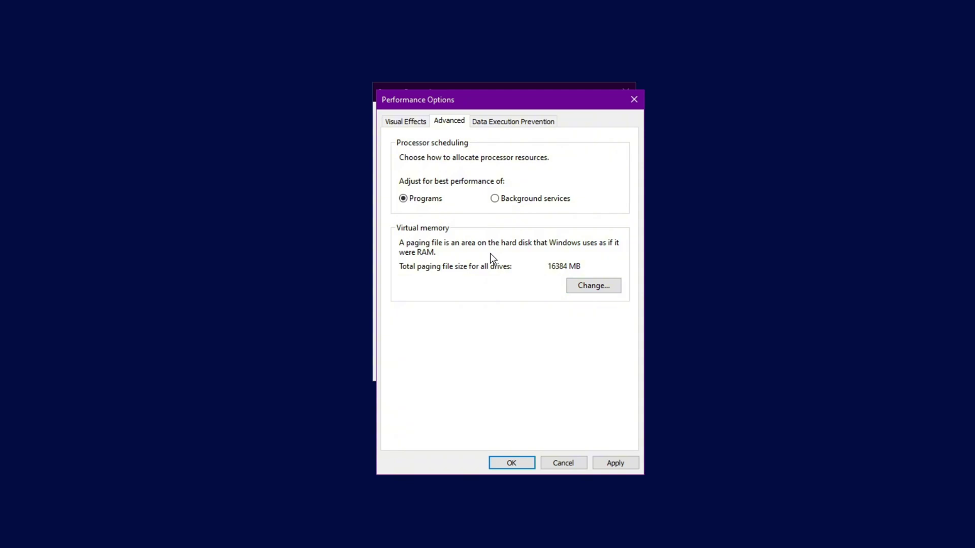
# Check the computer's installed memory in Task Manager's performance details, and minimize it again.
pyautogui.rightClick(530, 547)
pyautogui.click(564, 546)
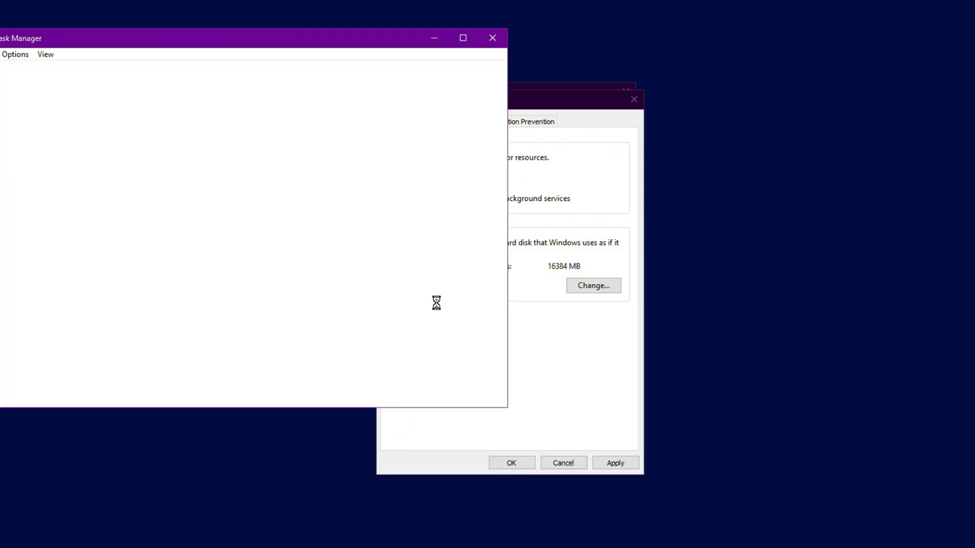
pyautogui.click(50, 72)
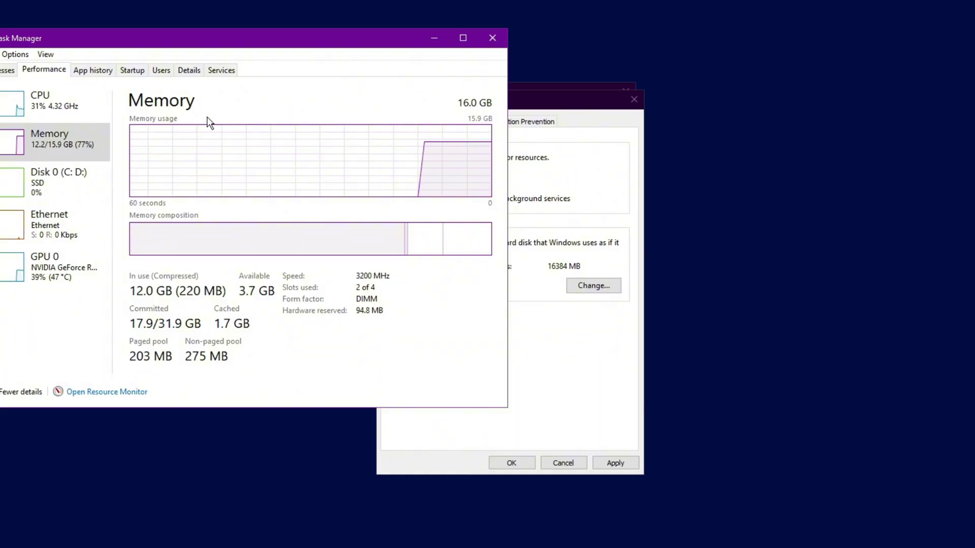
pyautogui.click(436, 38)
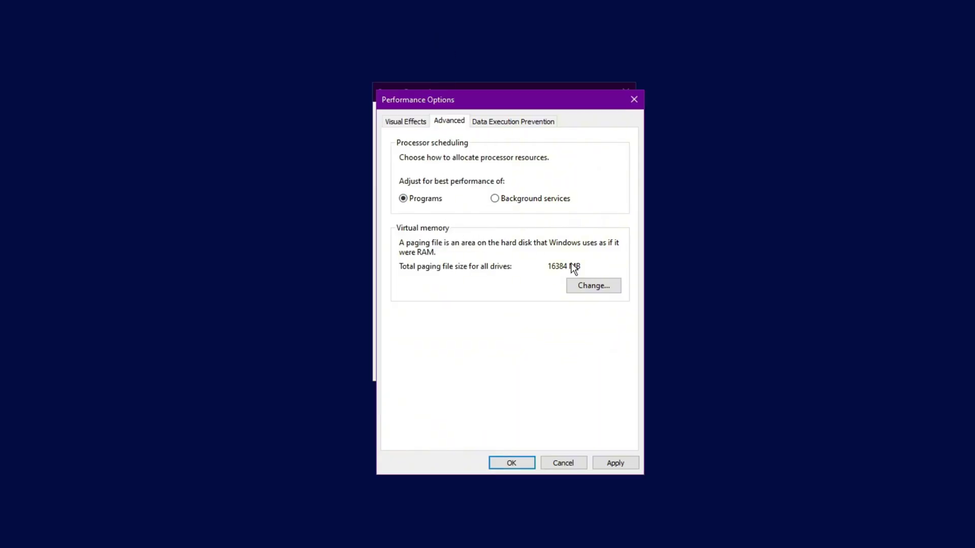
# Open the virtual memory settings and review the custom initial and maximum paging file sizes for drive C:.
pyautogui.click(576, 284)
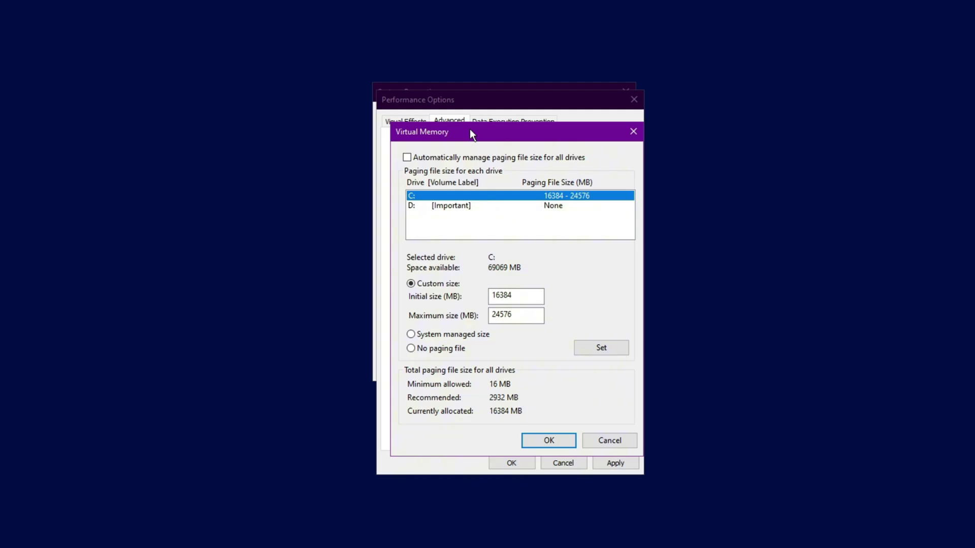
pyautogui.hotkey('ctrl', 'shift', 'Escape')
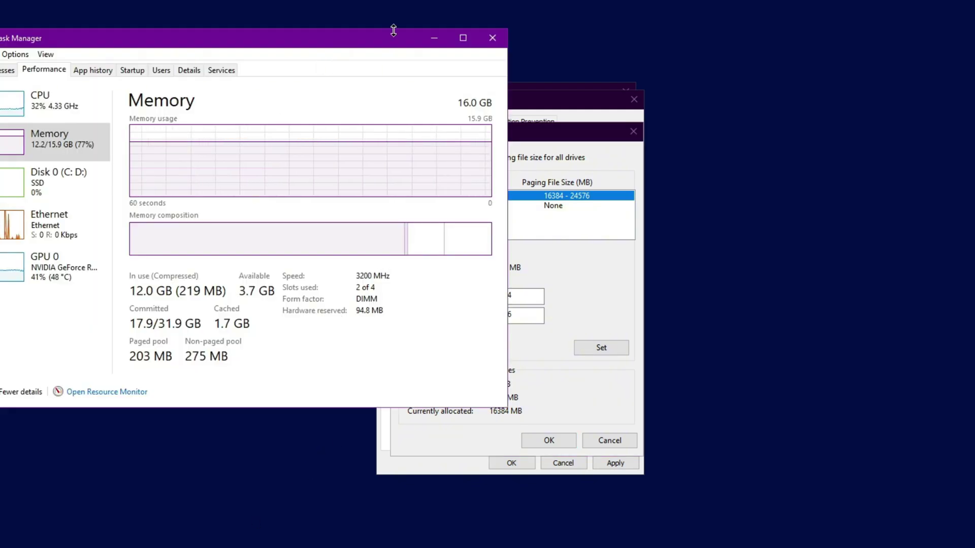
pyautogui.click(431, 38)
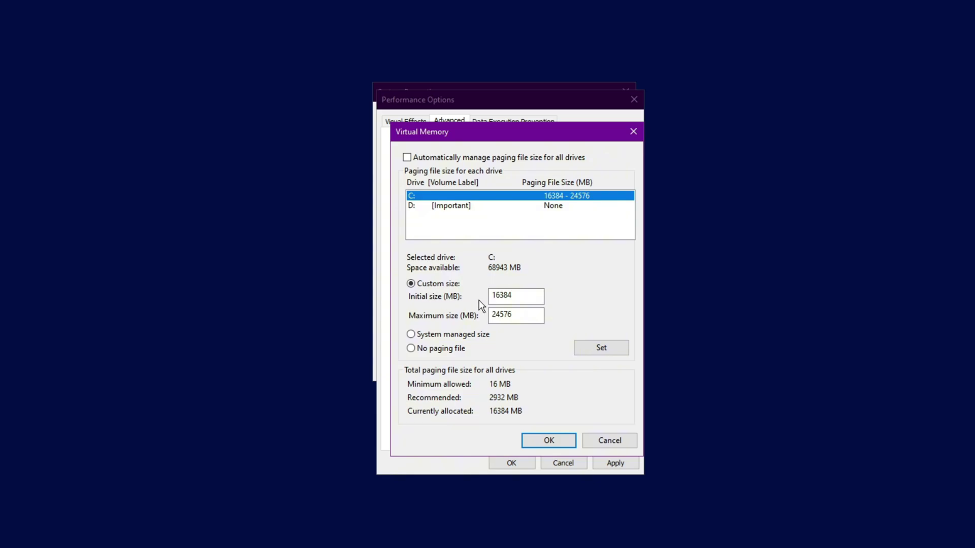
pyautogui.doubleClick(516, 293)
pyautogui.doubleClick(522, 315)
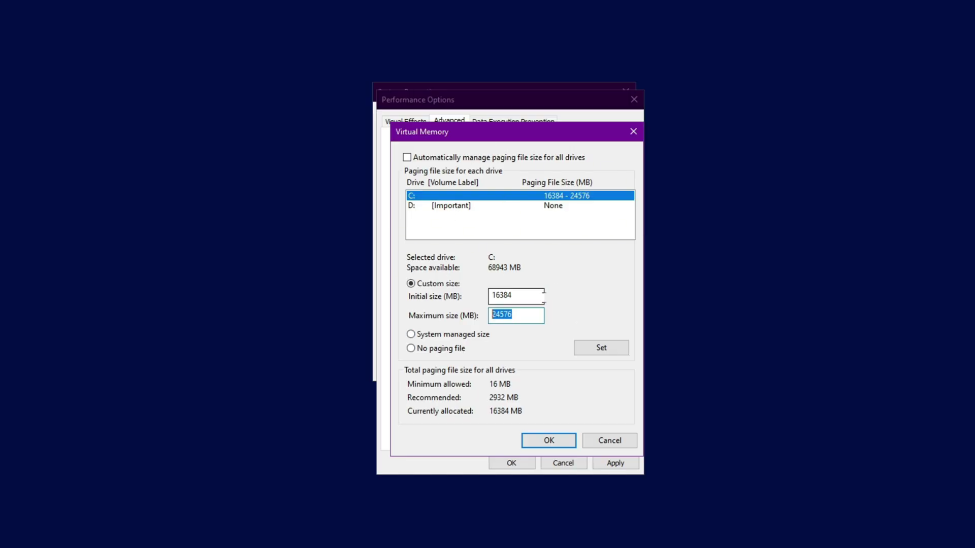
pyautogui.moveTo(542, 296); pyautogui.dragTo(485, 297)
pyautogui.moveTo(541, 315); pyautogui.dragTo(485, 309)
# Bring up Task Manager's memory details behind the Virtual Memory dialog to compare installed RAM with the initial size.
pyautogui.click(216, 526)
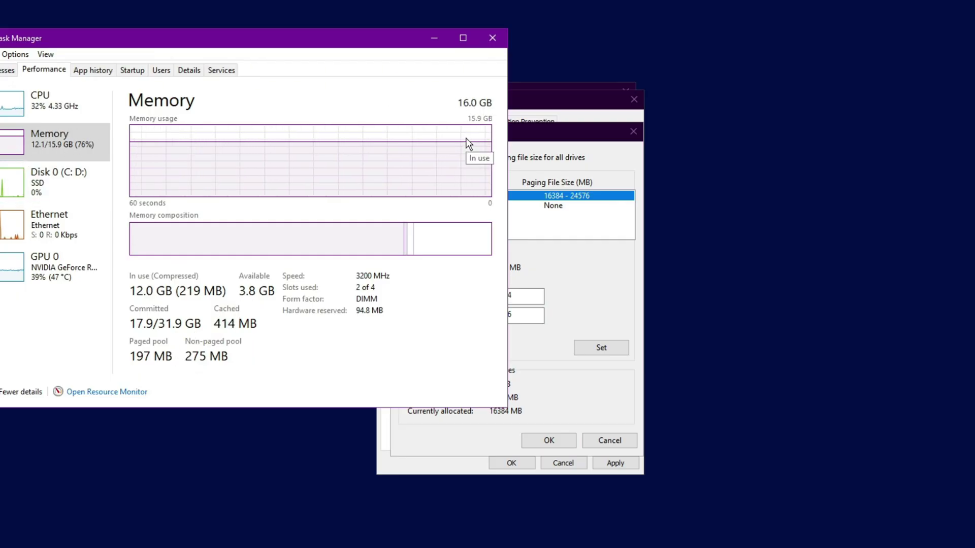
pyautogui.moveTo(437, 44); pyautogui.dragTo(309, 39)
pyautogui.click(592, 268)
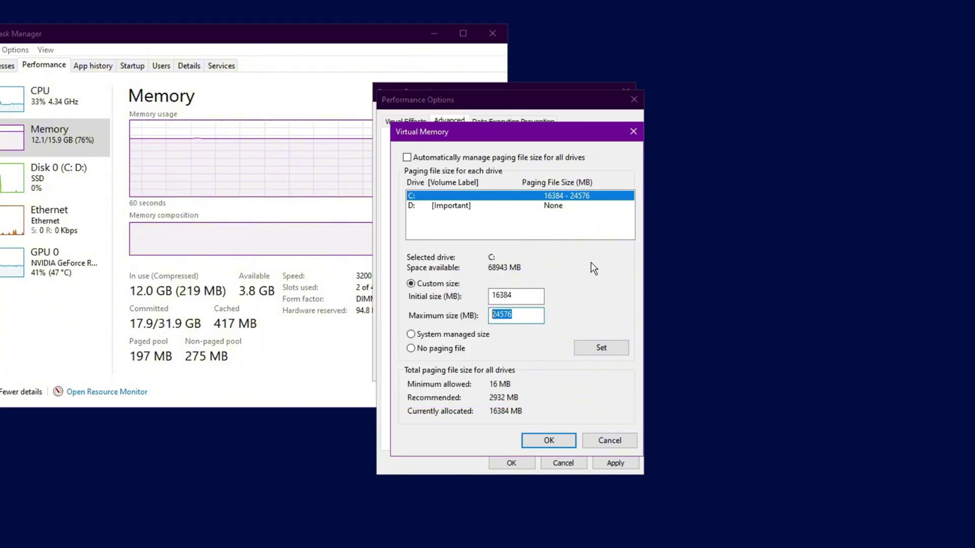
pyautogui.click(526, 293)
pyautogui.moveTo(525, 294); pyautogui.dragTo(454, 301)
pyautogui.click(526, 294)
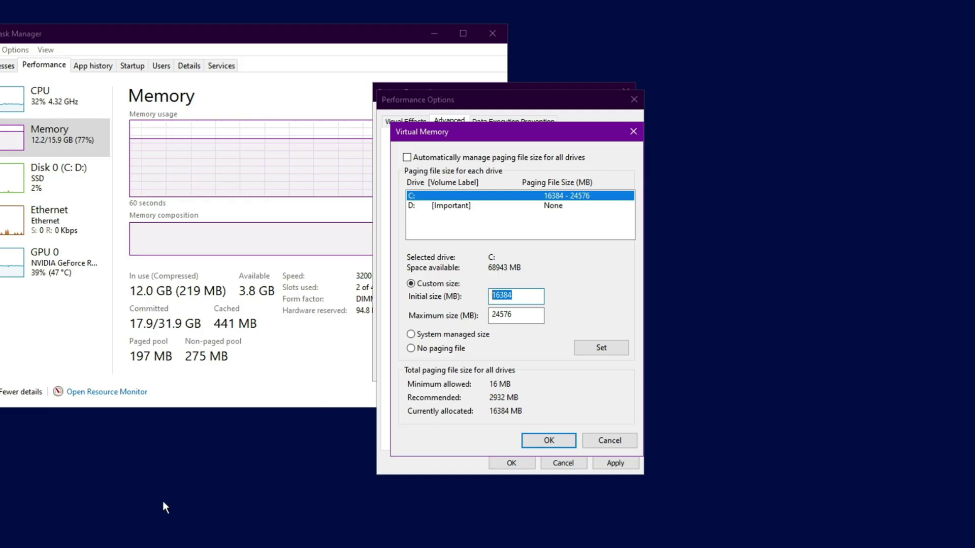
# Calculate the initial paging file size in Calculator as 1024 * 16 and compare it with the initial size field.
pyautogui.click(117, 546)
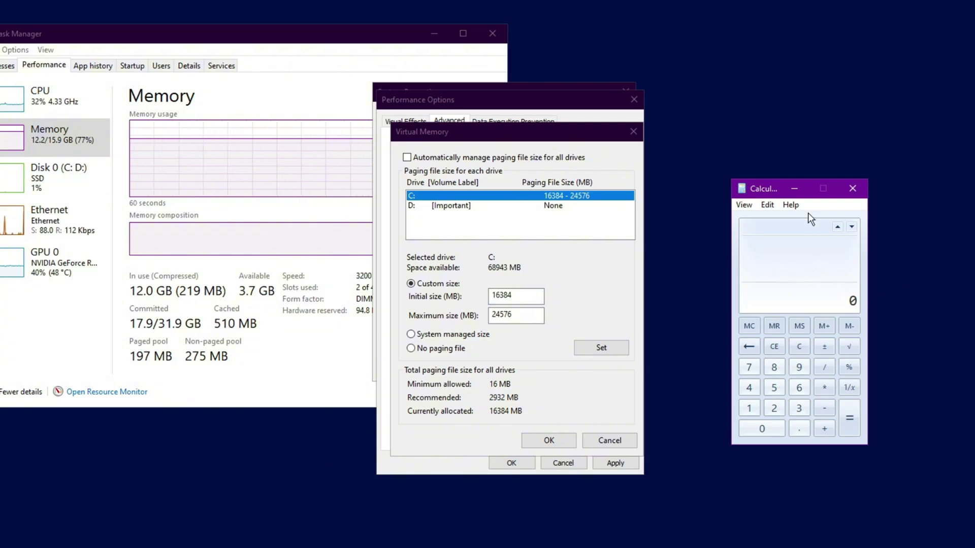
pyautogui.write('1024 ')
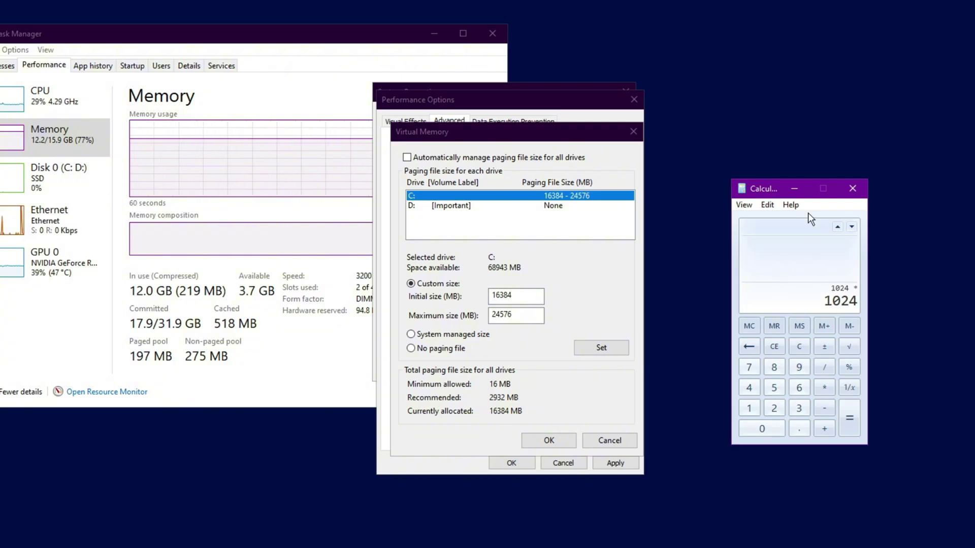
pyautogui.write('* 16')
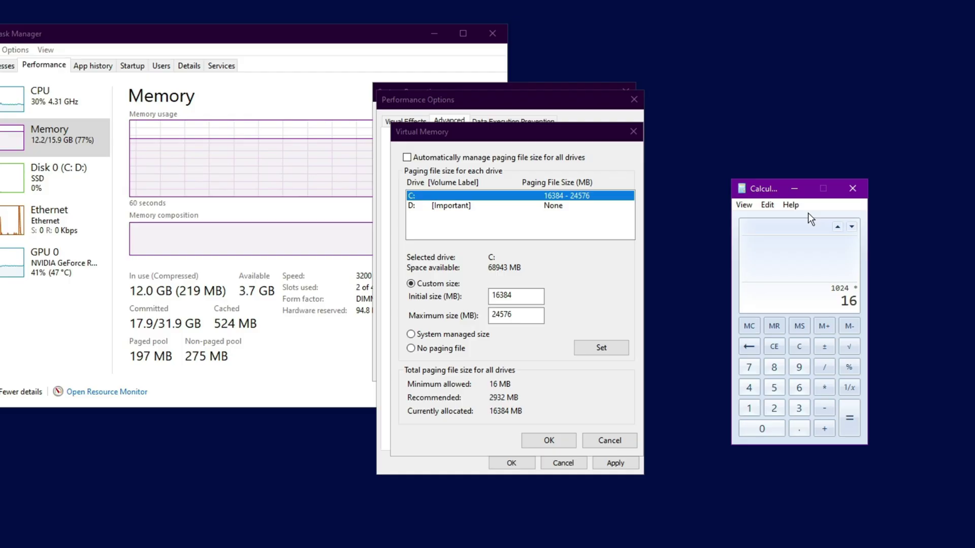
pyautogui.click(849, 412)
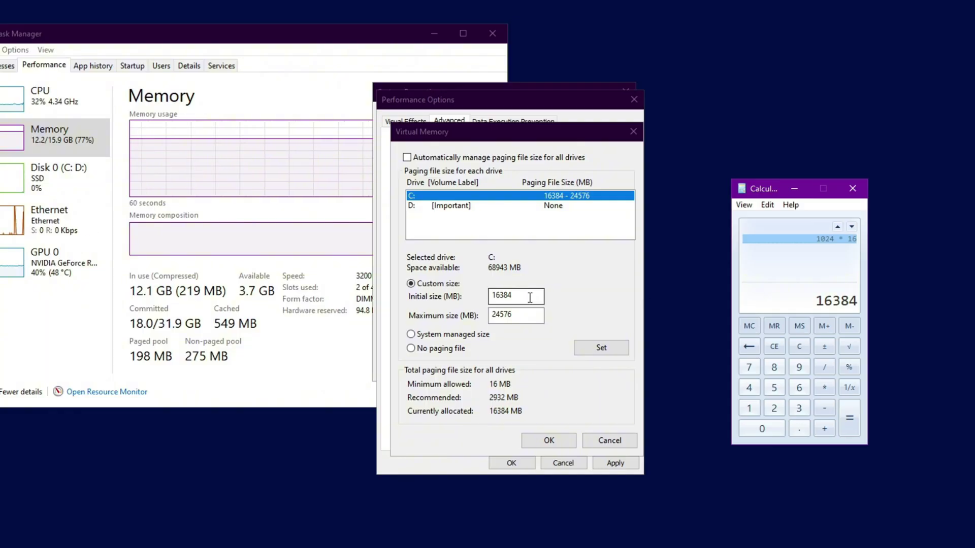
pyautogui.moveTo(529, 297); pyautogui.dragTo(487, 296)
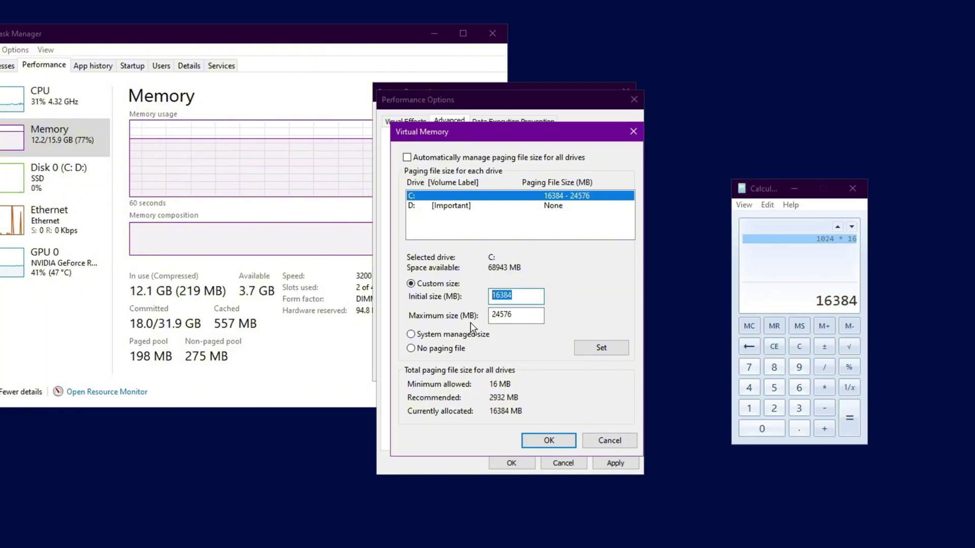
# Calculate the maximum paging file size in Calculator as 1024 * 16 * 1.5.
pyautogui.moveTo(531, 314); pyautogui.dragTo(477, 318)
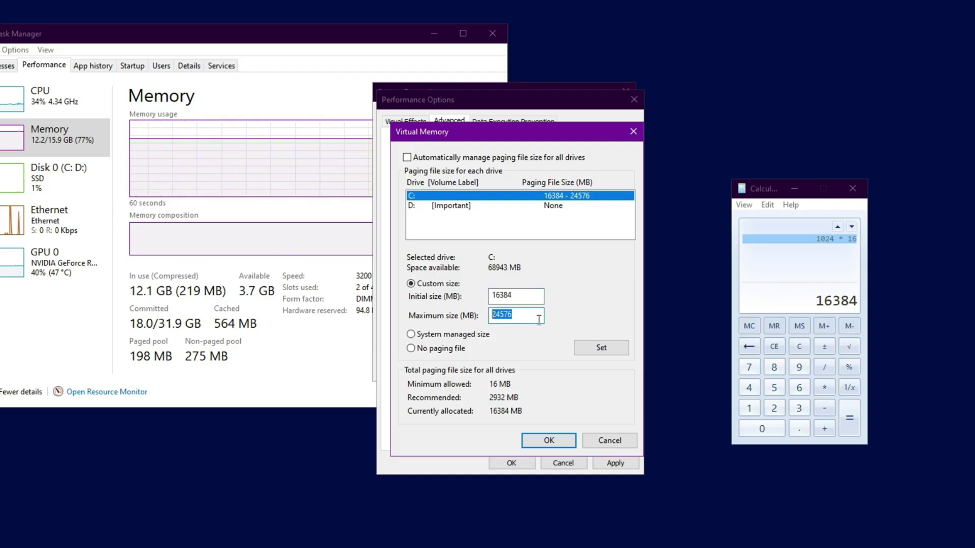
pyautogui.click(801, 348)
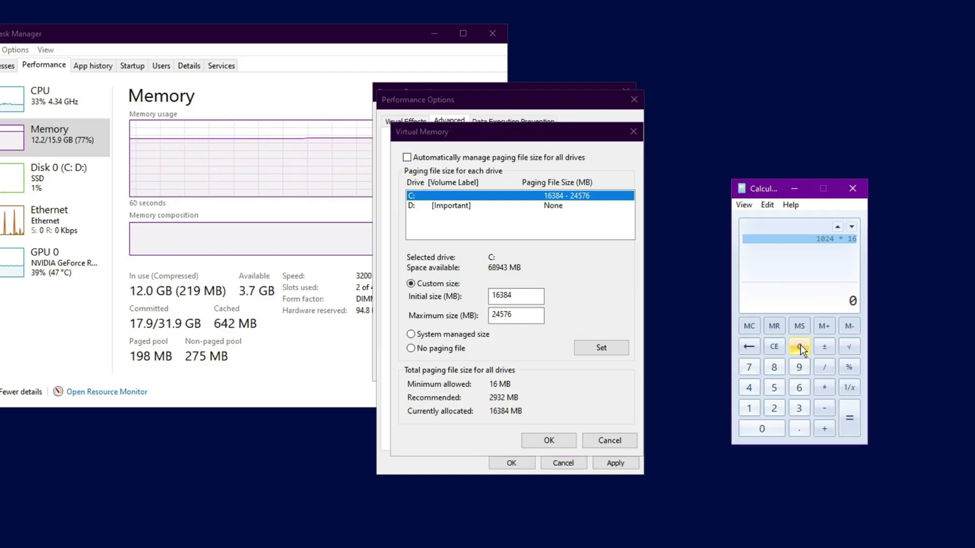
pyautogui.write('1024 *')
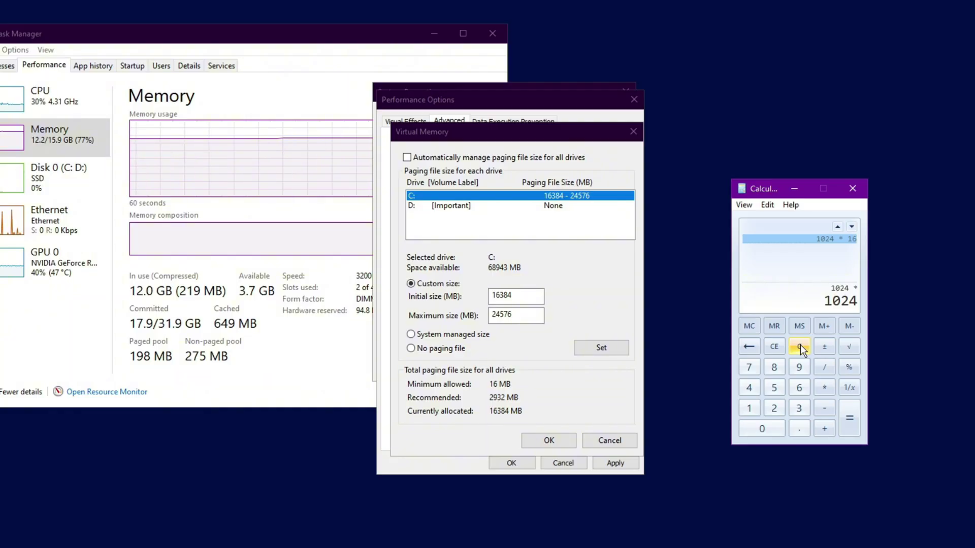
pyautogui.write(' 16 * 16 *')
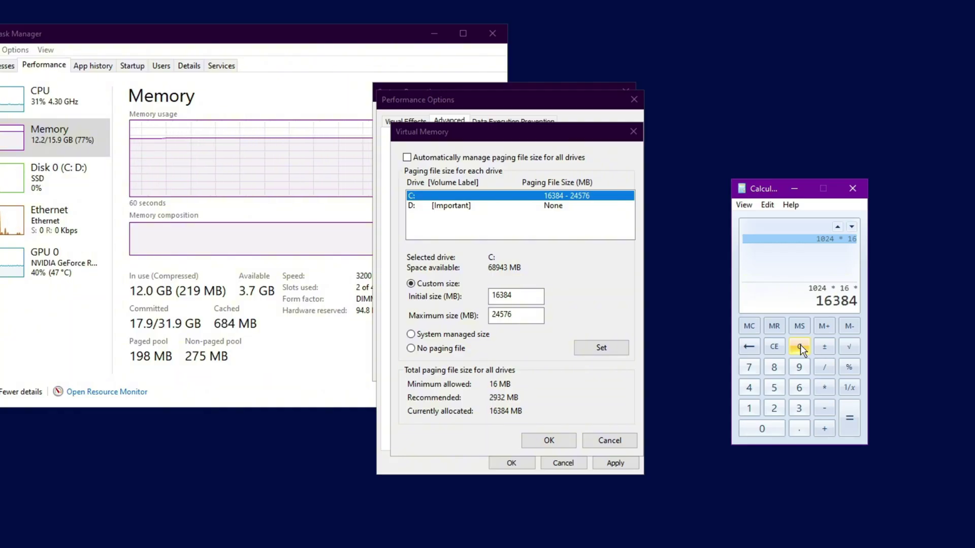
pyautogui.write('.5')
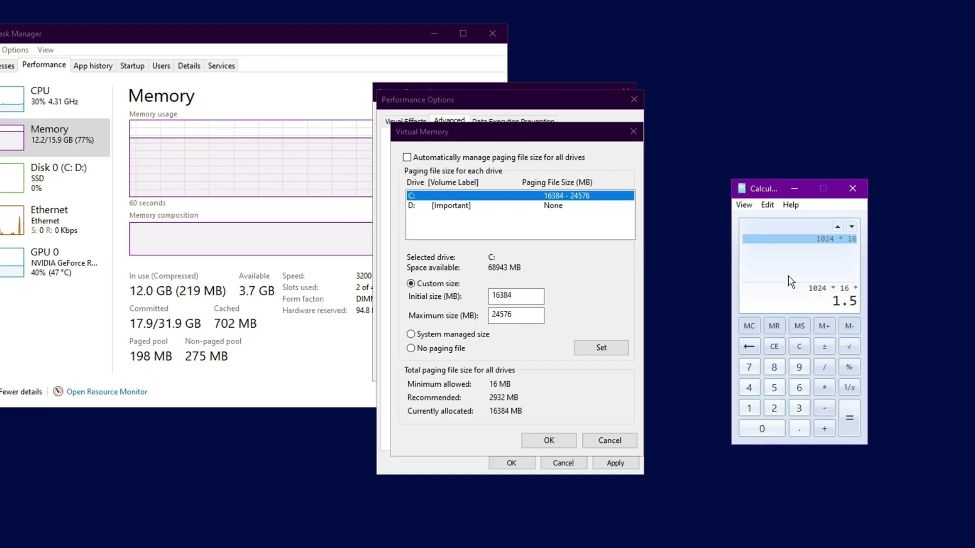
pyautogui.click(851, 425)
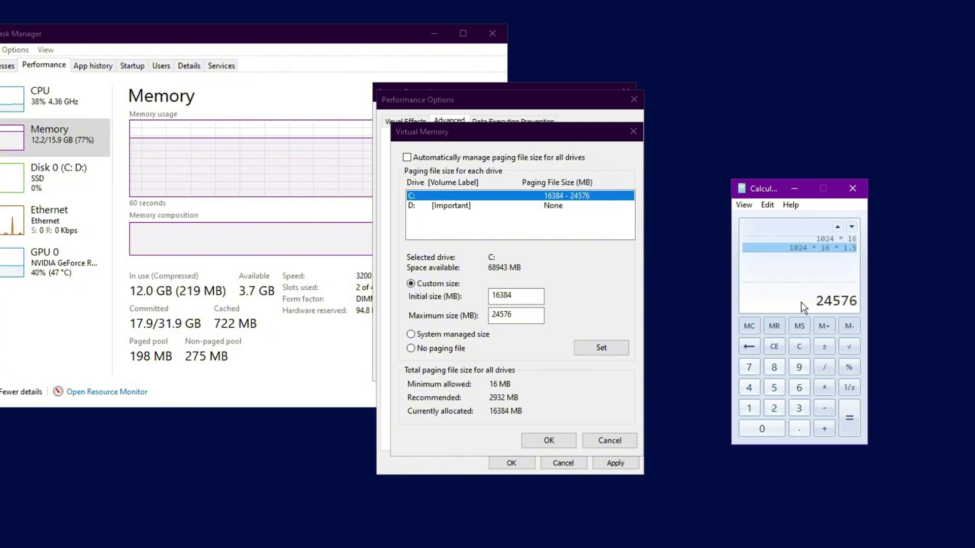
# Set drive C:'s custom paging file to 16384 MB initial and 24576 MB maximum, and apply the performance options.
pyautogui.moveTo(534, 316); pyautogui.dragTo(490, 314)
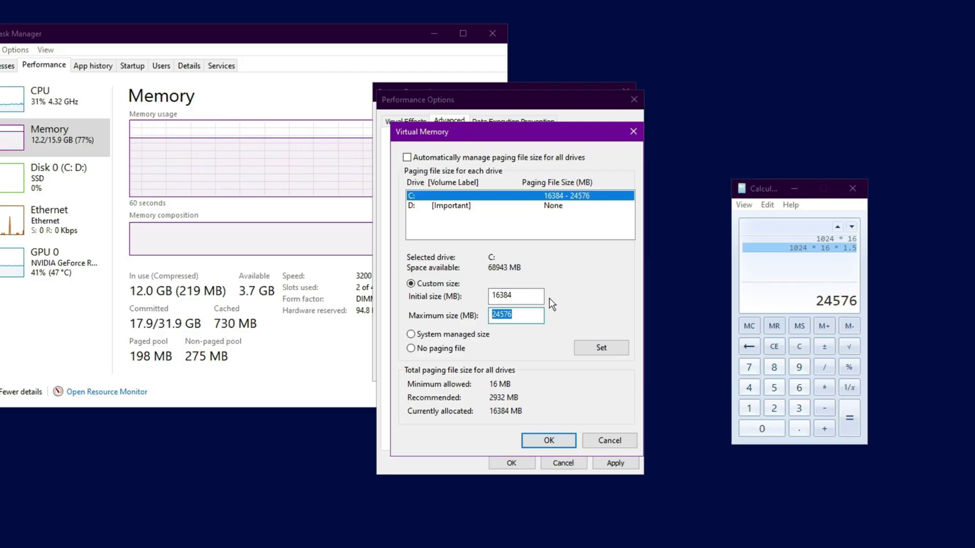
pyautogui.click(215, 334)
pyautogui.click(571, 285)
pyautogui.moveTo(529, 294); pyautogui.dragTo(465, 291)
pyautogui.moveTo(528, 314); pyautogui.dragTo(471, 320)
pyautogui.click(602, 352)
pyautogui.click(555, 440)
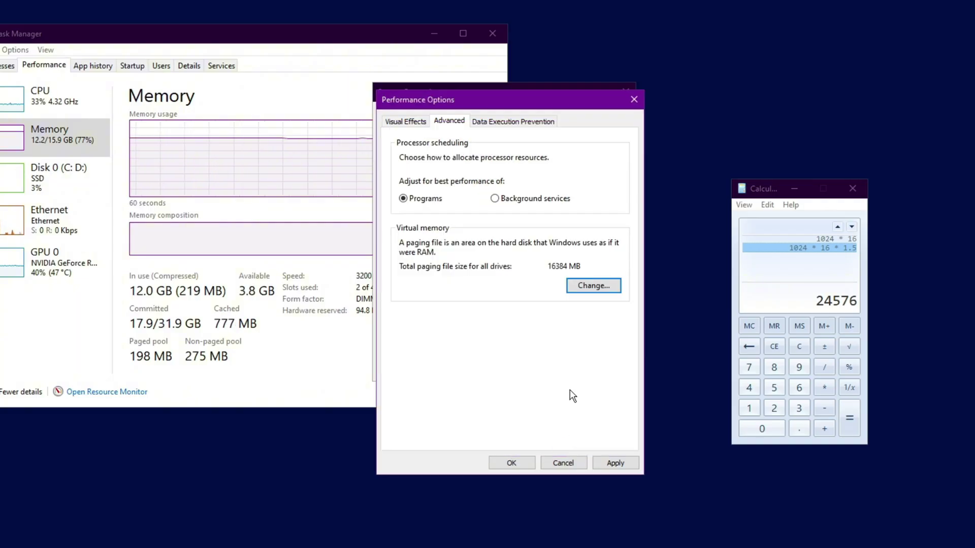
pyautogui.click(614, 463)
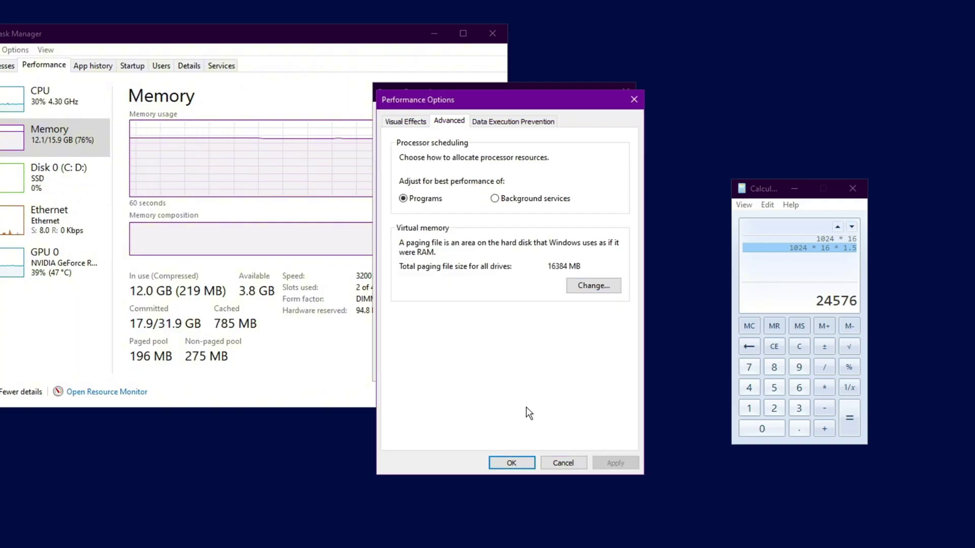
# Confirm and close the performance and system property dialogs, close Task Manager, and switch to the MSI App Player game window.
pyautogui.click(516, 462)
pyautogui.click(510, 372)
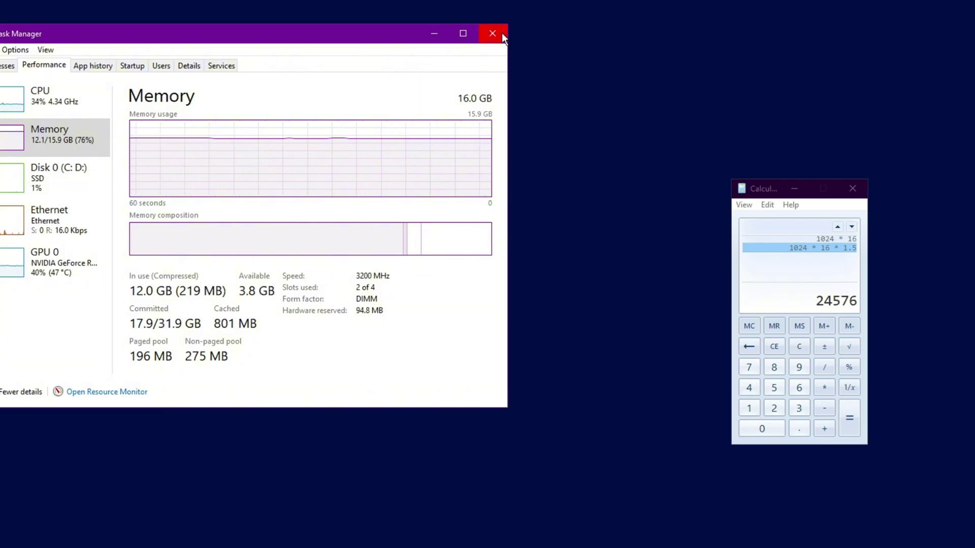
pyautogui.click(501, 34)
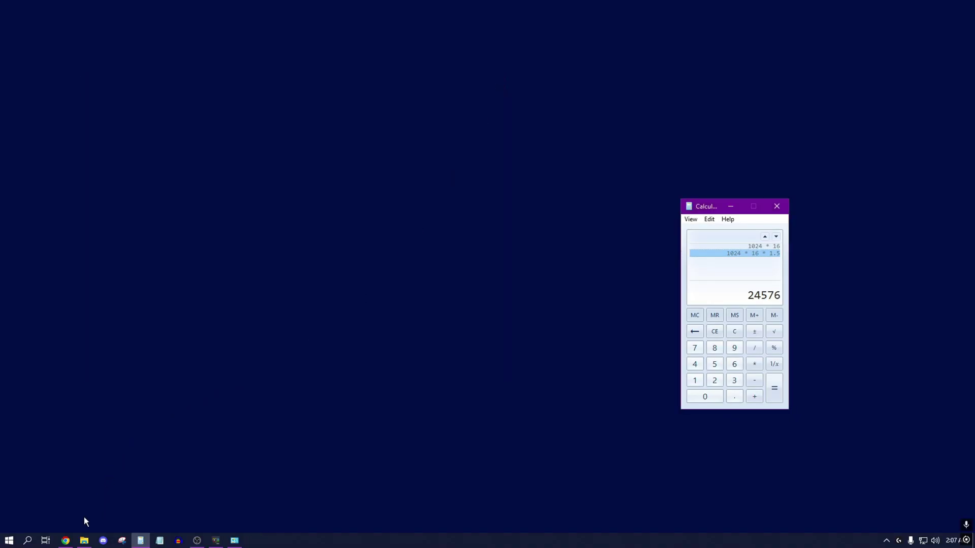
pyautogui.click(215, 540)
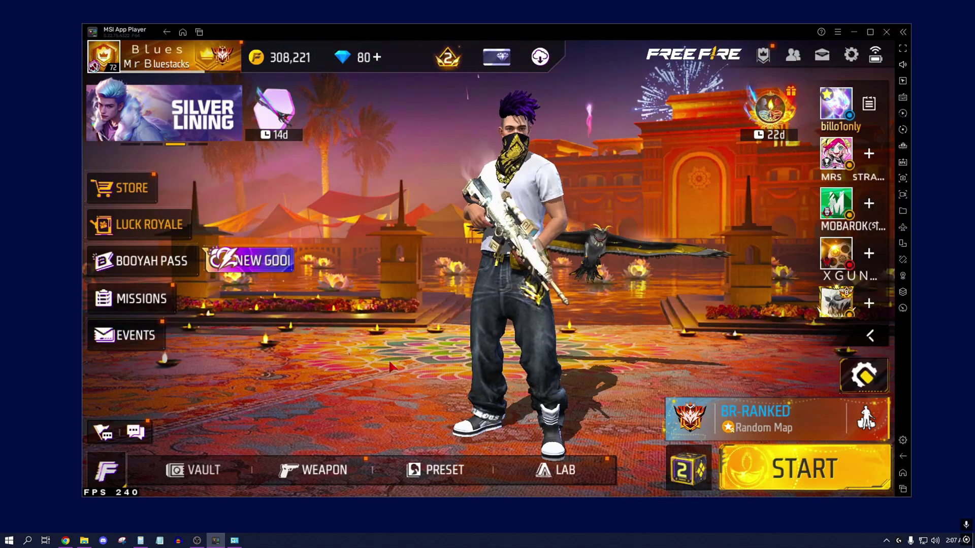
# Switch to the YouTube page in Chrome and browse the Mr. Bluestacks channel's videos down to the OB50 V7A Lite release.
pyautogui.click(886, 540)
pyautogui.click(907, 503)
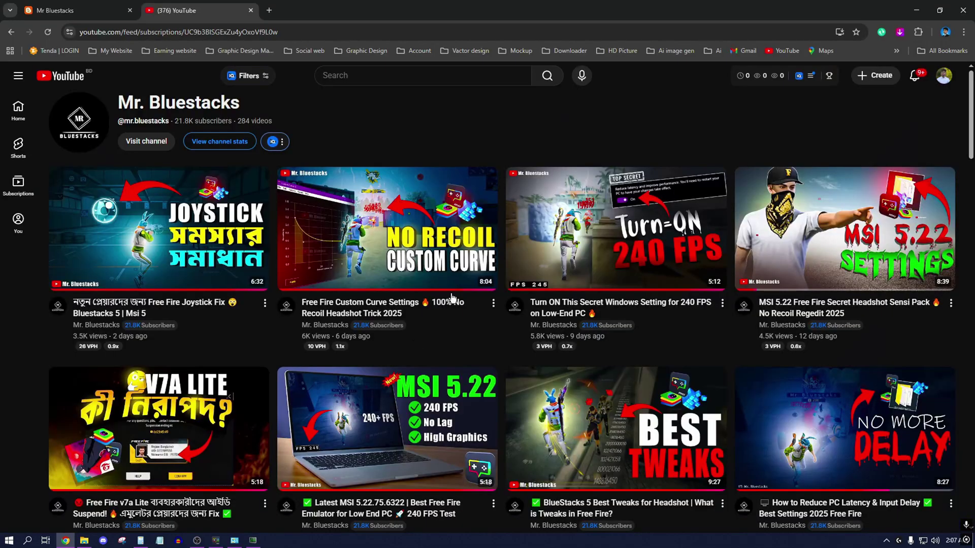
pyautogui.scroll(-3, 452, 297)
pyautogui.moveTo(866, 257)
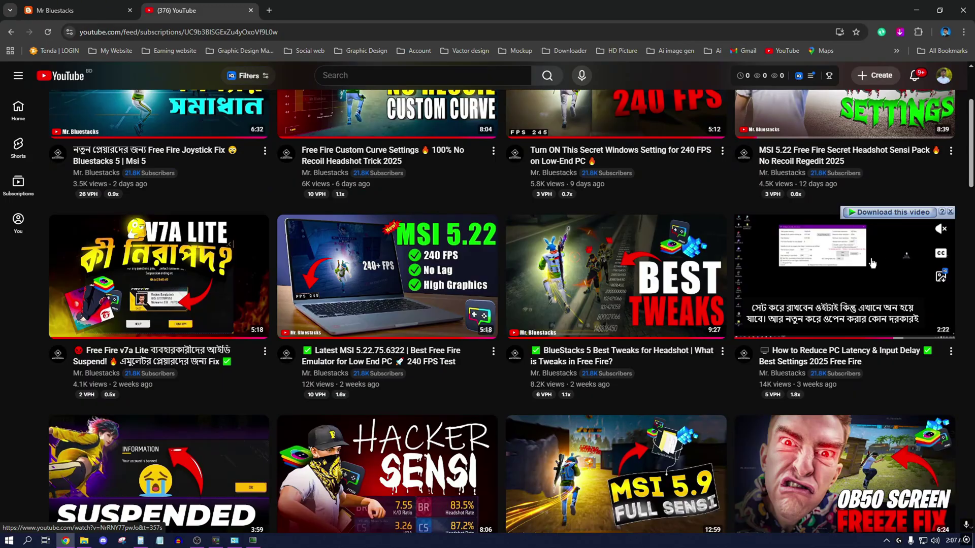
pyautogui.scroll(-8, 872, 263)
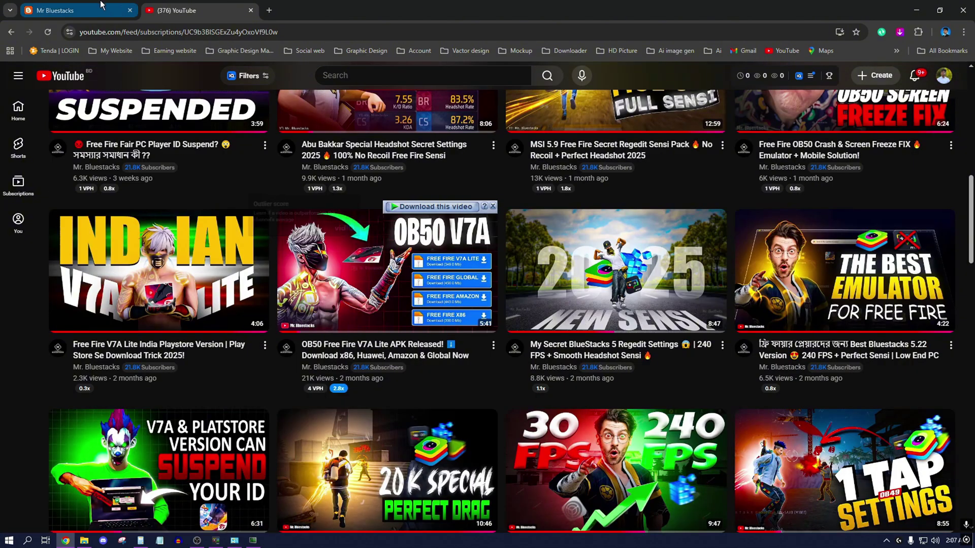
# Find and open the "OB50 Free Fire V7A Lite APK Released!" post on the Mr Bluestacks website.
pyautogui.click(76, 10)
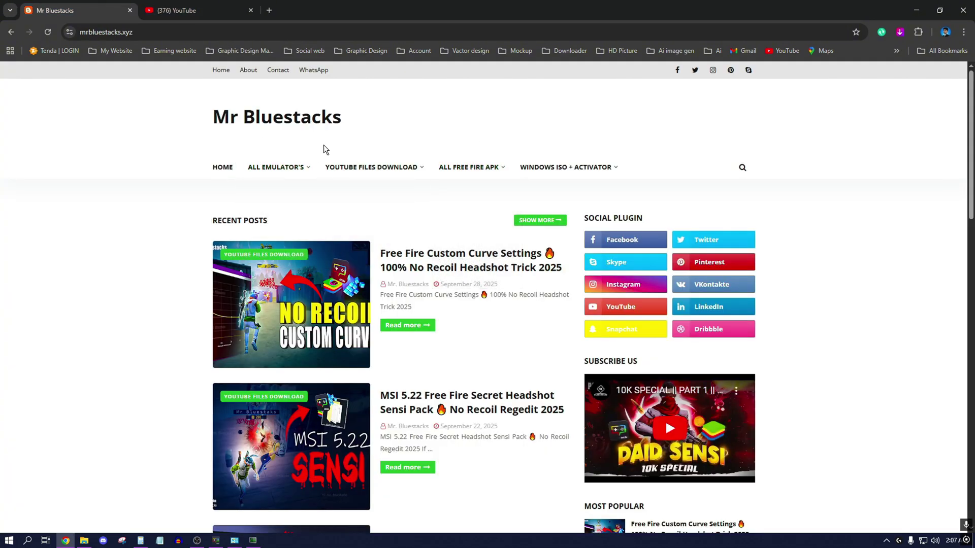
pyautogui.moveTo(388, 168)
pyautogui.scroll(-12, 355, 203)
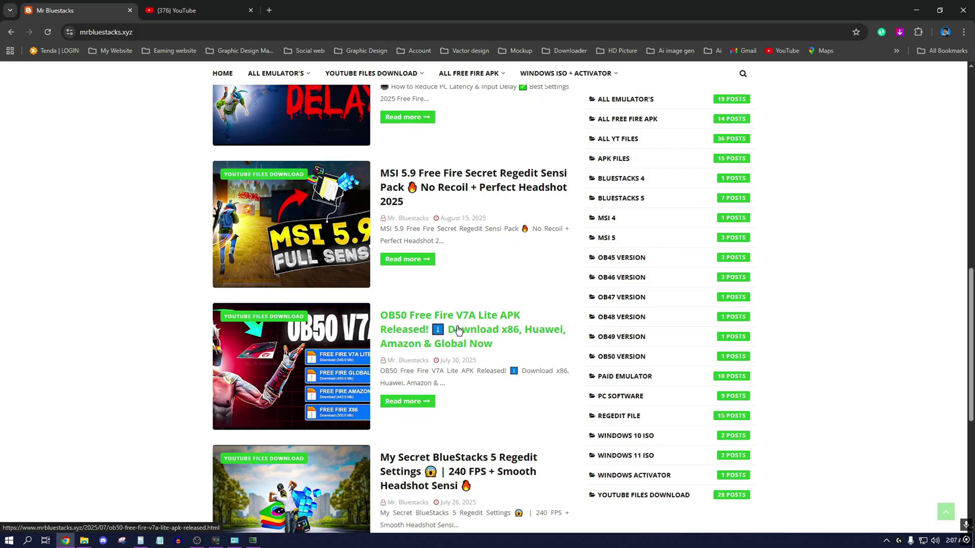
pyautogui.click(459, 330)
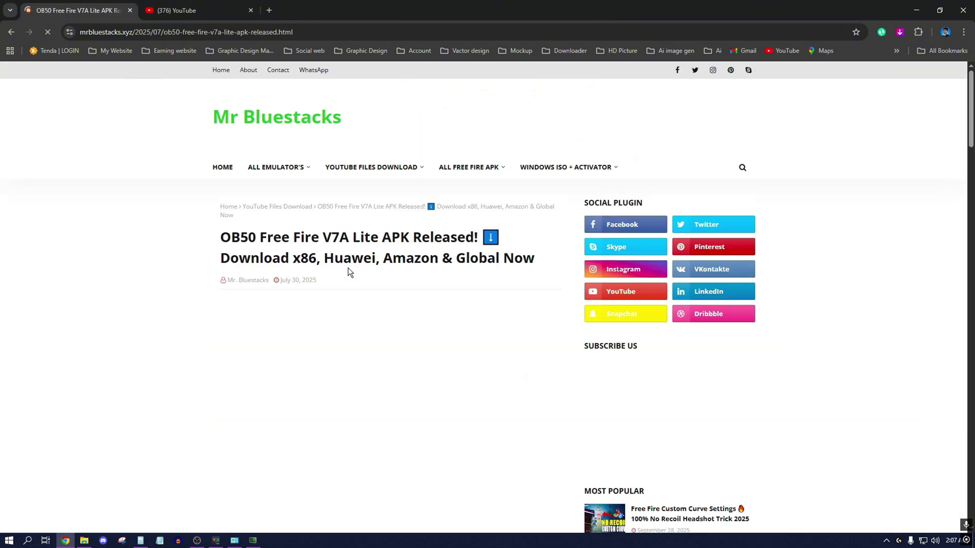
# Review the post's video guides and download links, and highlight the FREE FIRE PLAY STORE V7A LITE text.
pyautogui.scroll(-6, 349, 267)
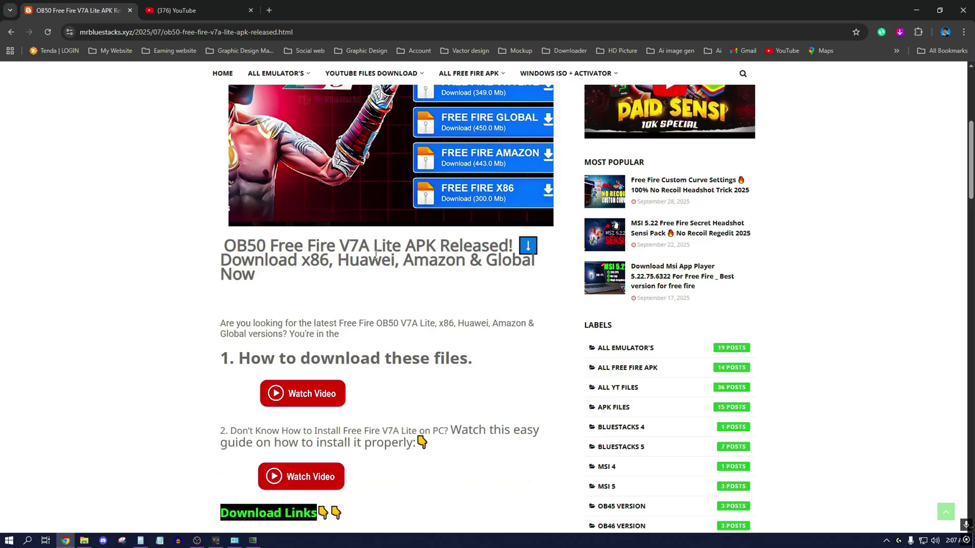
pyautogui.scroll(-2, 376, 255)
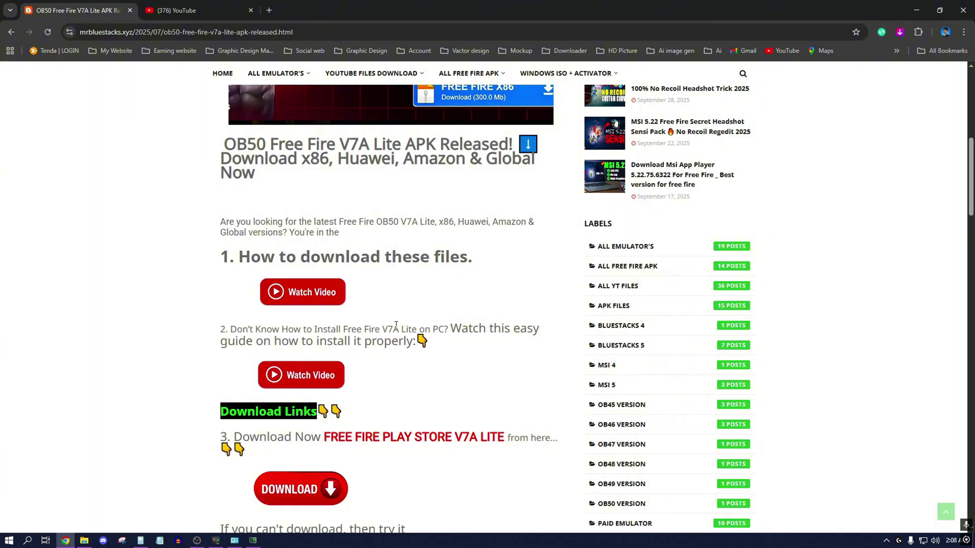
pyautogui.scroll(-1, 396, 325)
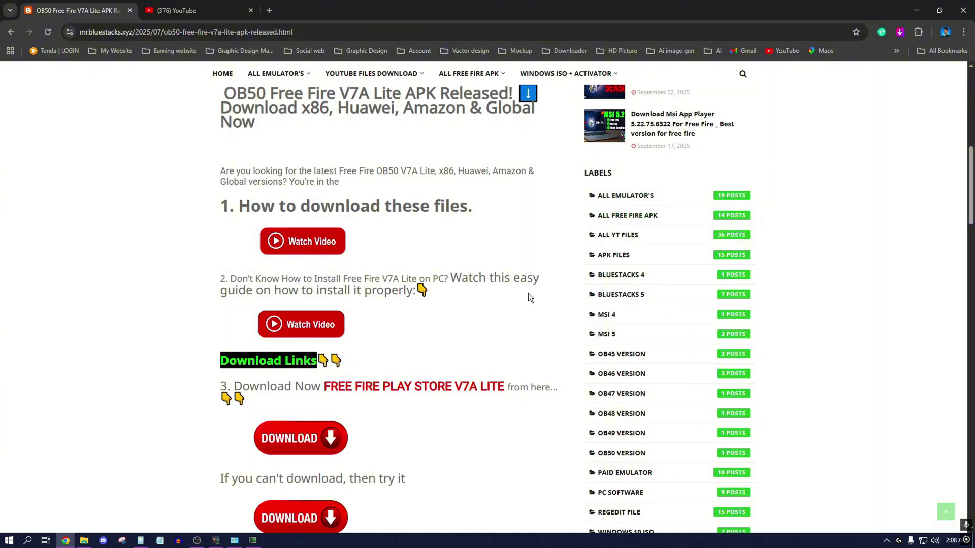
pyautogui.scroll(-1, 482, 380)
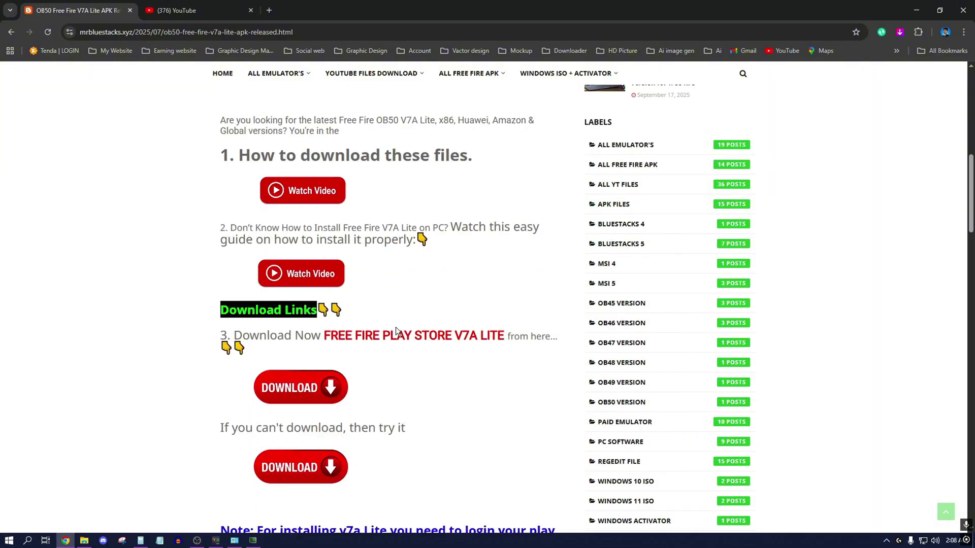
pyautogui.moveTo(330, 335); pyautogui.dragTo(514, 336)
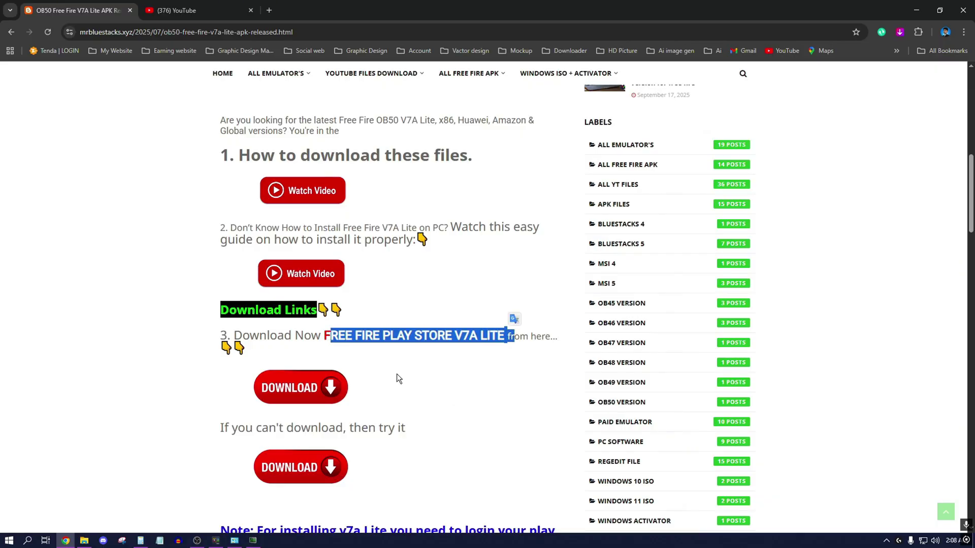
# Look over the channel's newest videos on YouTube, and switch back to the game in MSI App Player.
pyautogui.click(178, 10)
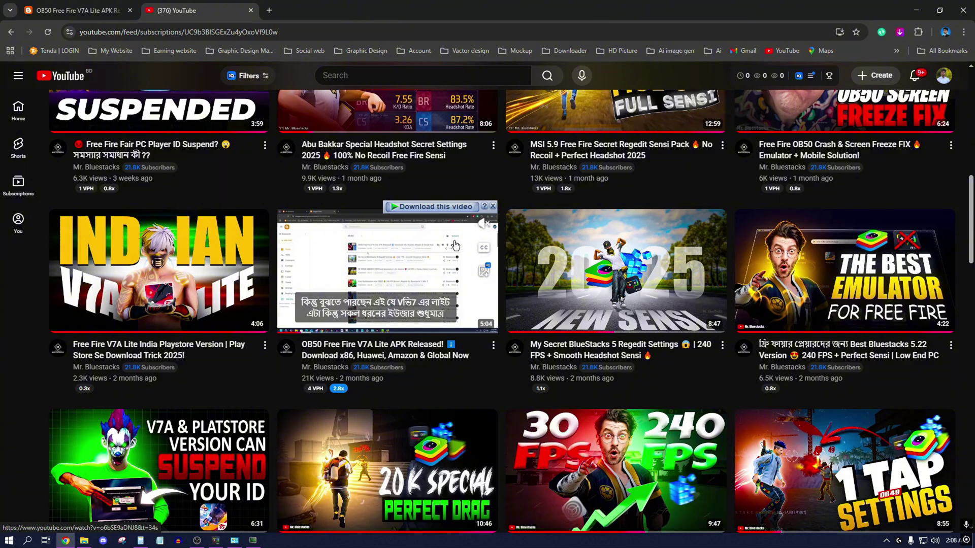
pyautogui.scroll(10, 498, 203)
pyautogui.scroll(-1, 531, 147)
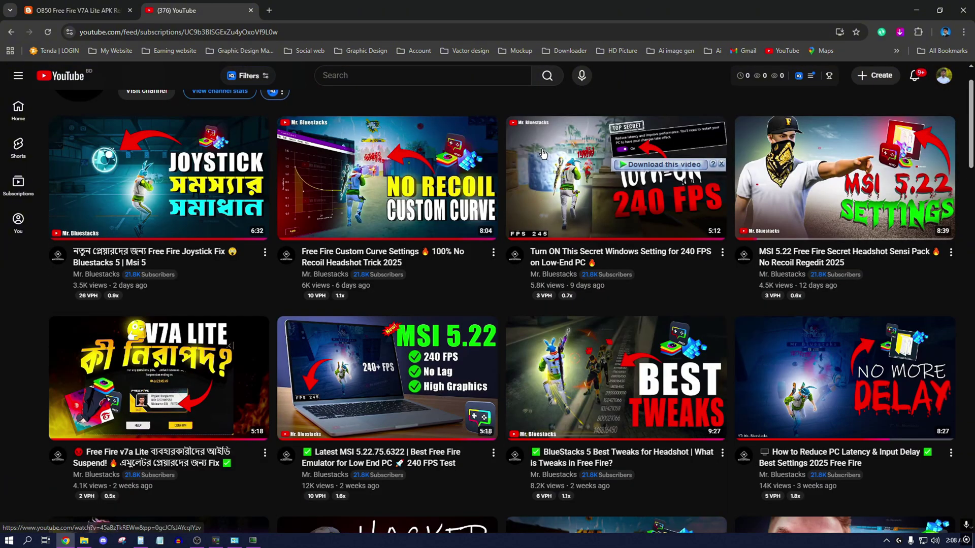
pyautogui.scroll(1, 531, 147)
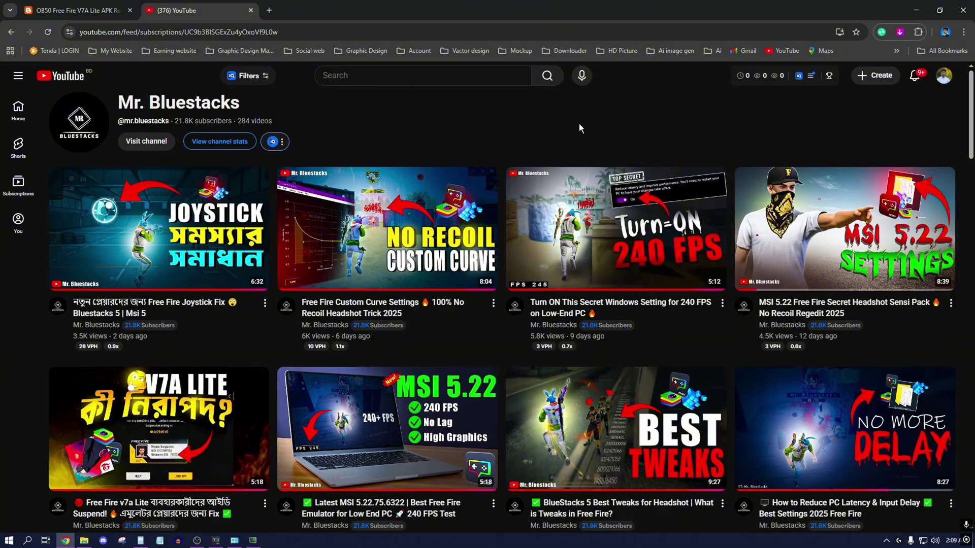
pyautogui.click(914, 7)
pyautogui.click(548, 109)
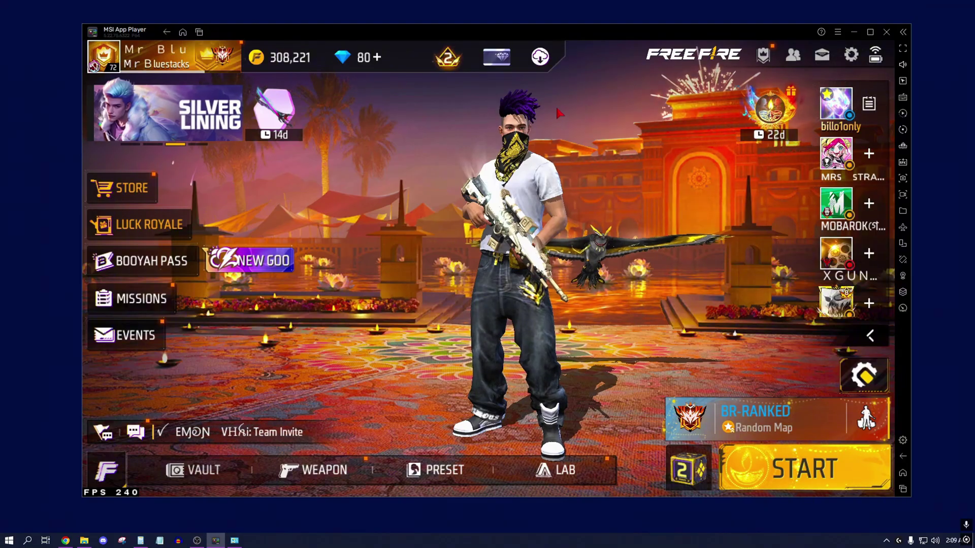